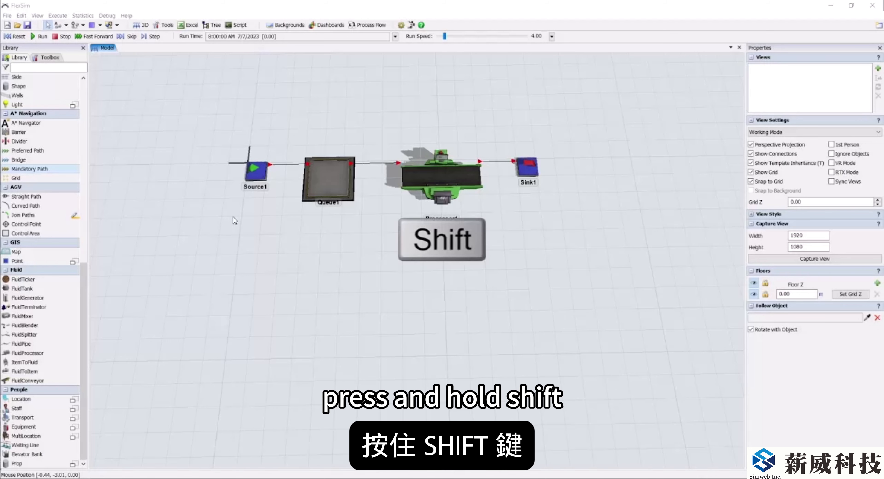
- Try recolouring Source1, Queue1 and Processor1 purple as a group, undo the colour change, and clear the selection
shift+drag(213, 230, 495, 134)
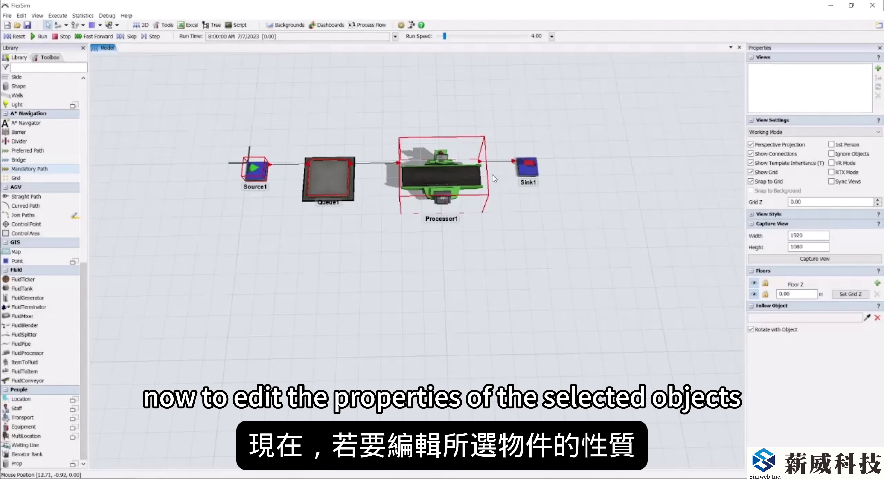
click(316, 189)
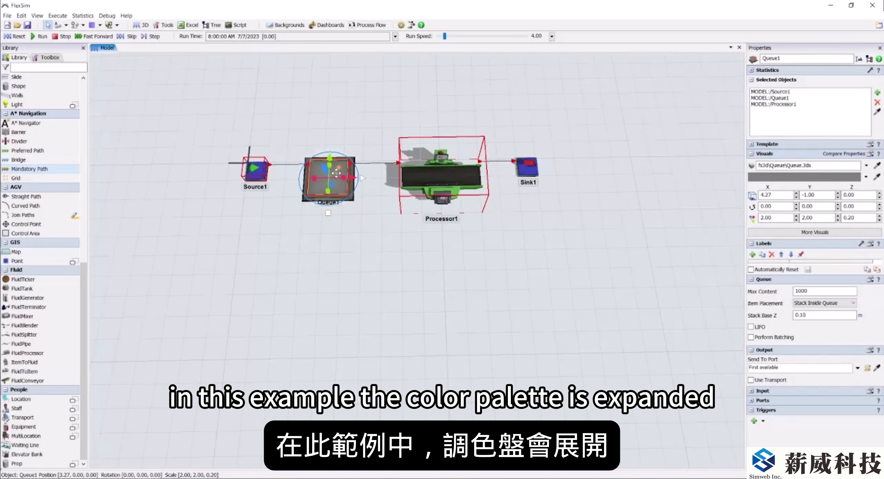
click(867, 177)
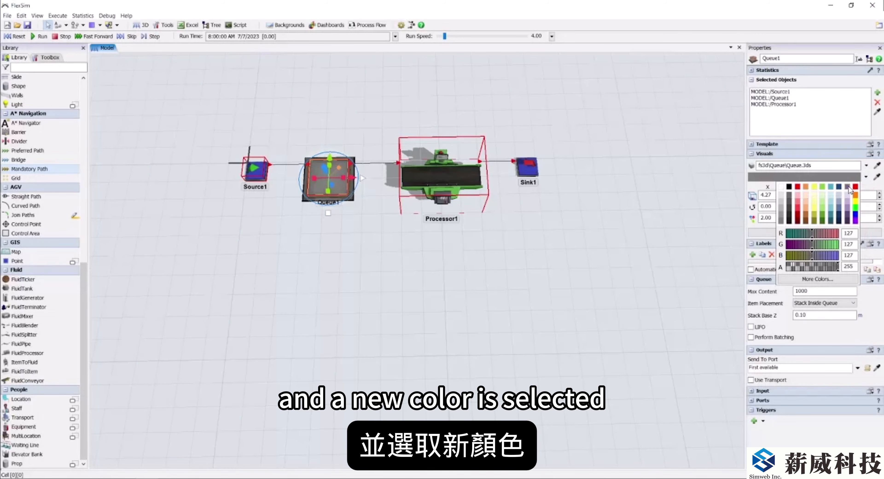
click(848, 187)
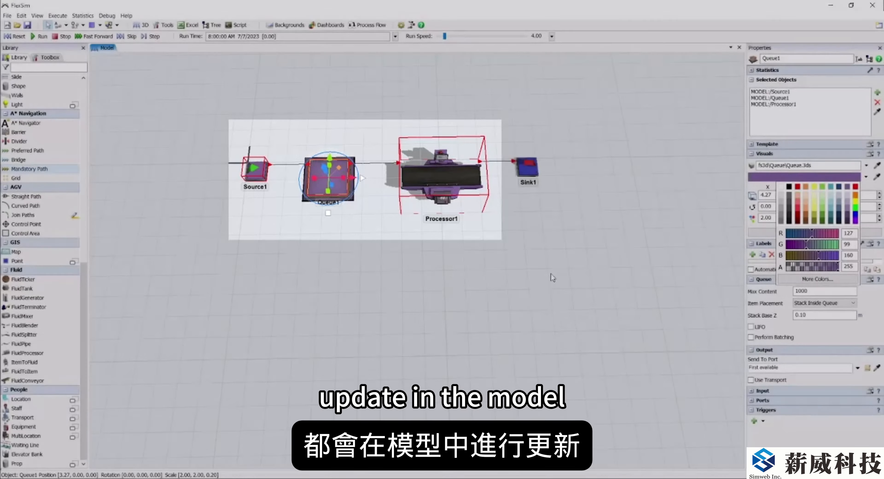
key(ctrl+z)
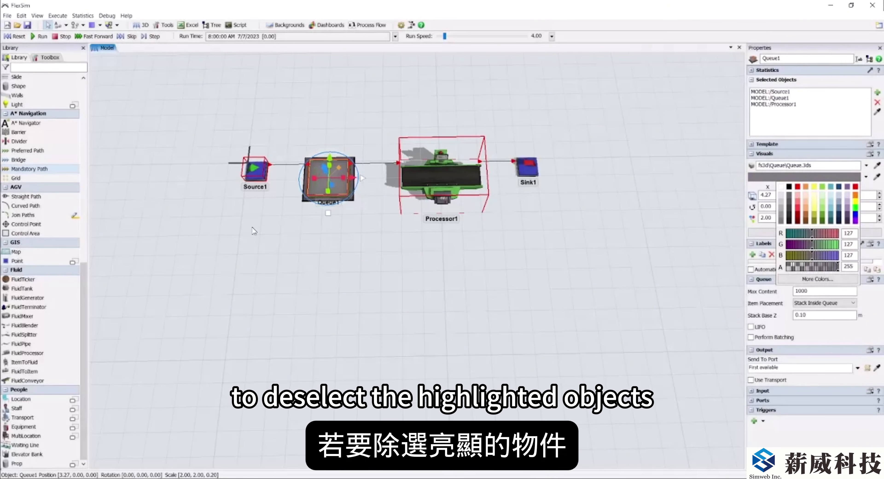
click(344, 259)
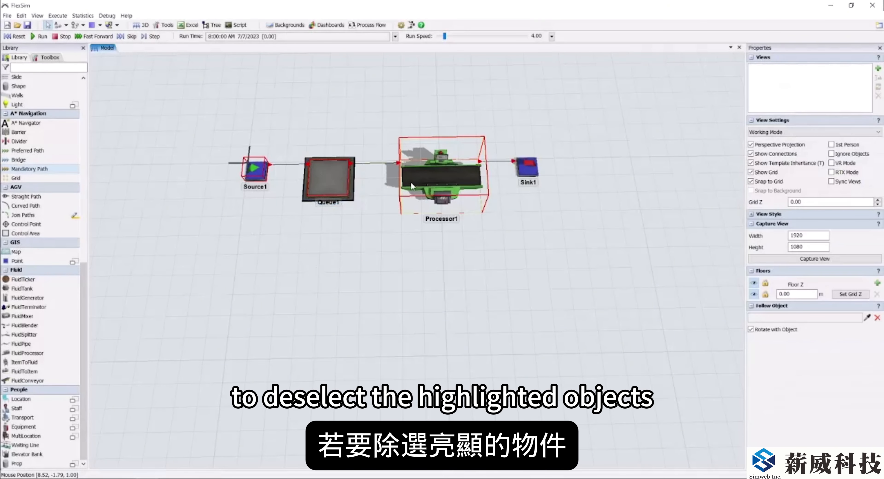
shift+click(233, 258)
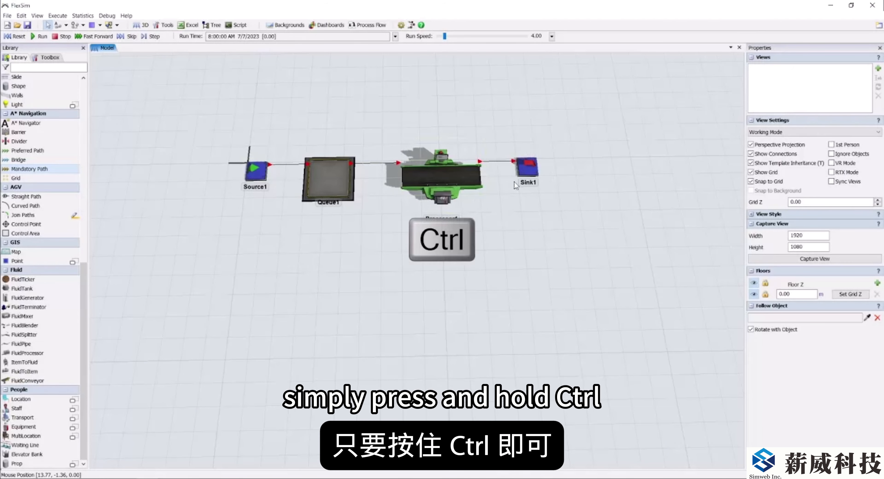
- Select only Source1 and Processor1 together as a non-adjacent group, and clear the selection
ctrl+click(250, 170)
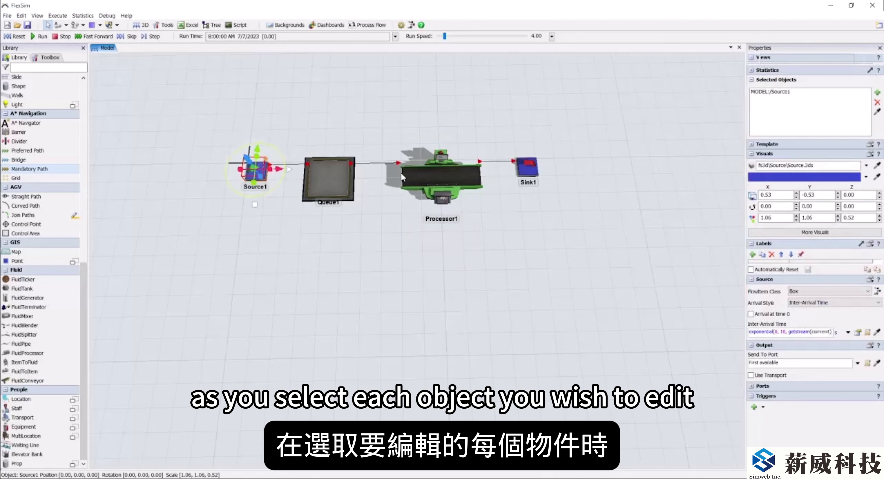
ctrl+click(432, 173)
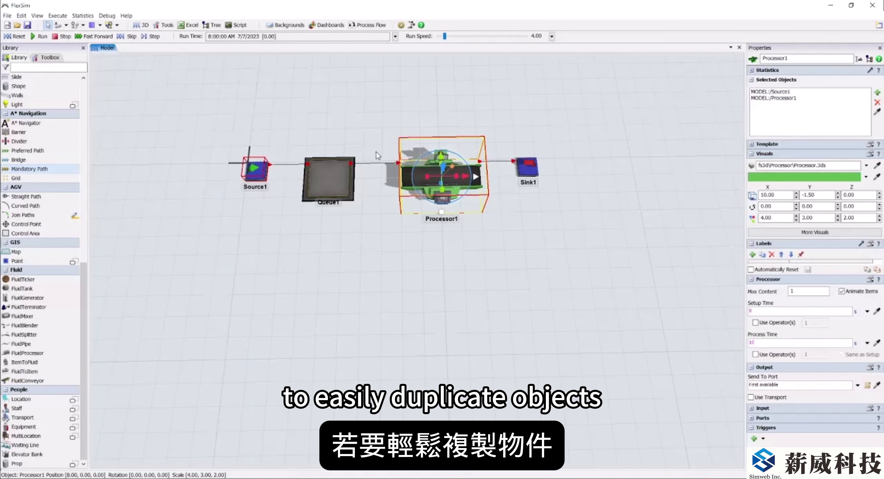
click(301, 258)
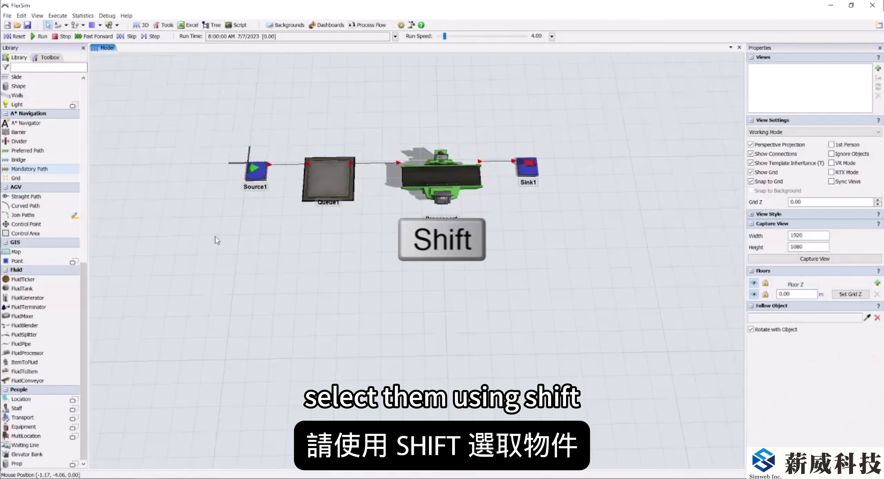
- Duplicate the connected Source1, Queue1, Processor1 and Sink1 line twice, placing the copies in two rows below the original
shift+drag(214, 261, 514, 129)
click(336, 172)
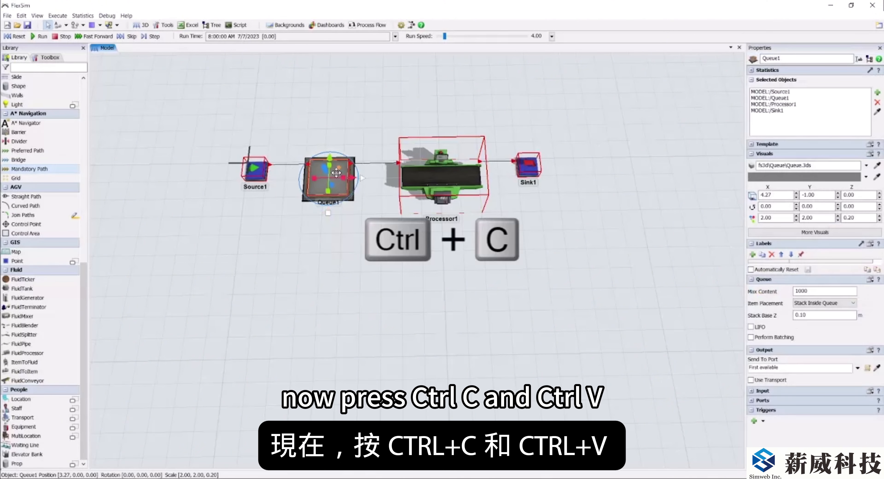
click(245, 239)
shift+click(243, 251)
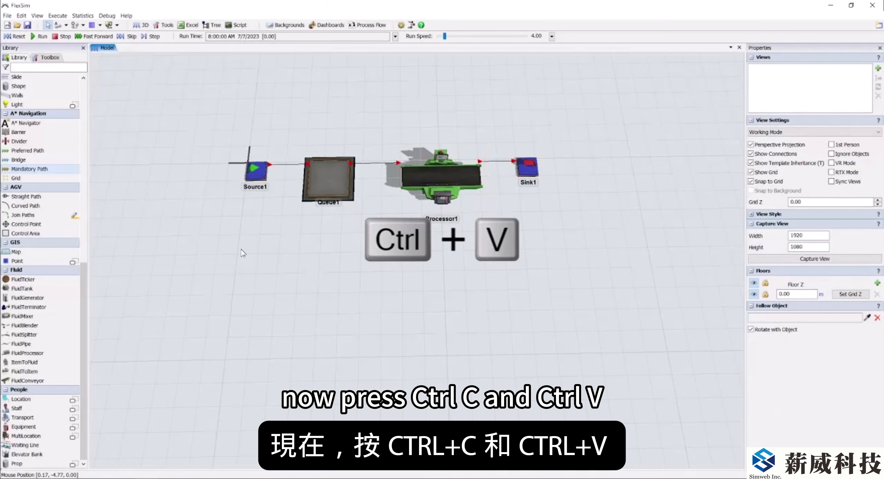
key(ctrl+v)
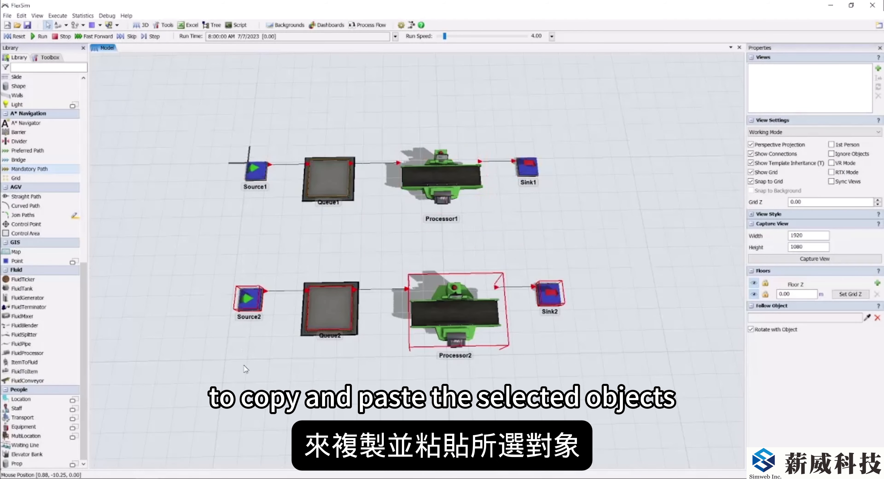
drag(232, 381, 197, 312)
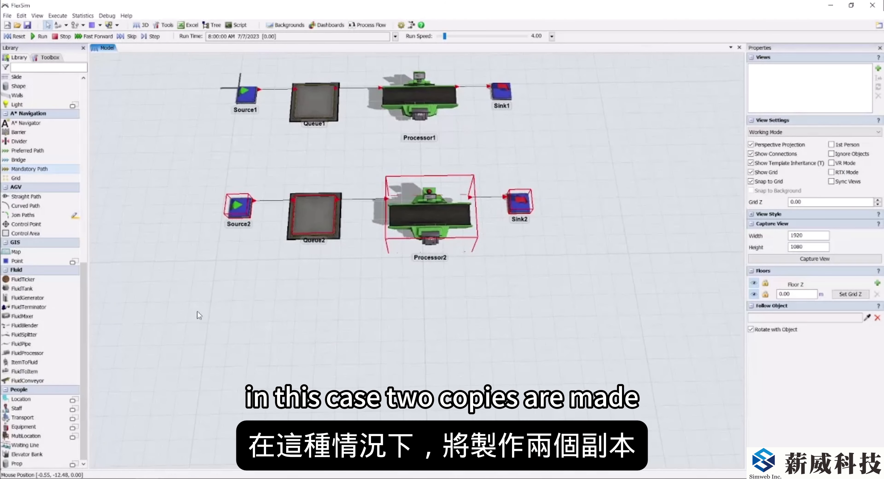
key(ctrl+v)
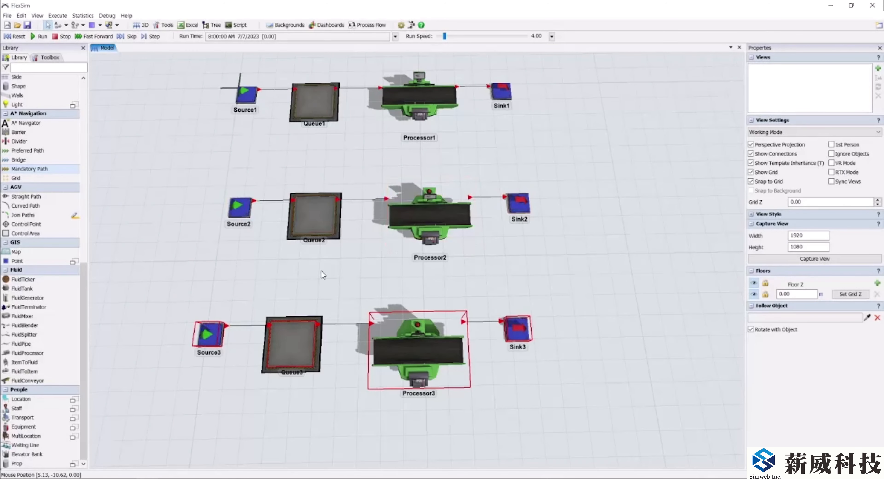
click(234, 279)
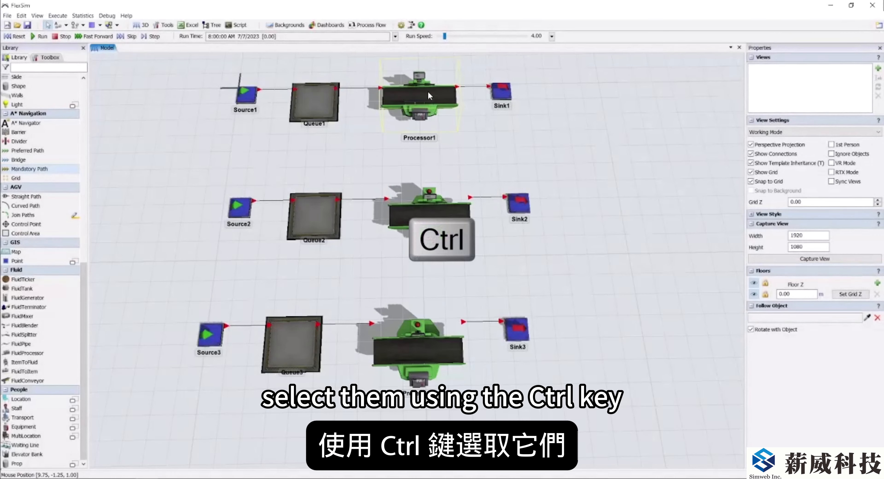
- Set the Z rotation of all three processors to 90 degrees in one edit, and deselect them
ctrl+click(440, 91)
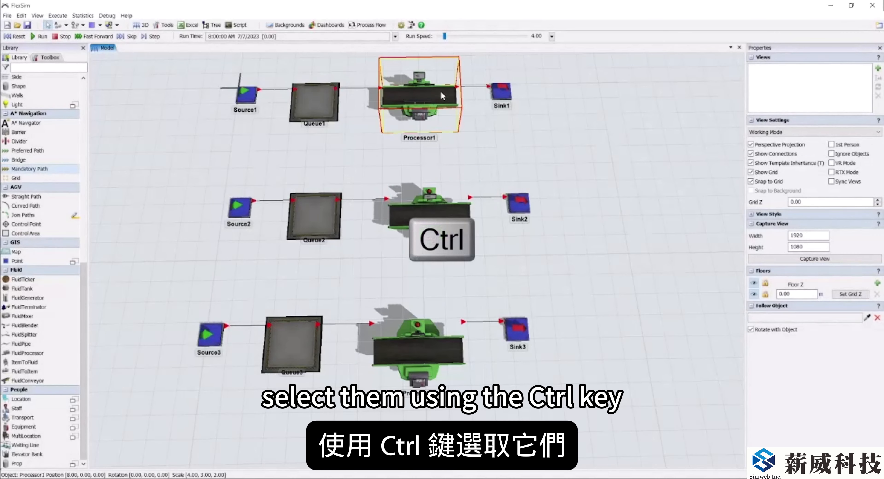
ctrl+click(429, 206)
ctrl+click(423, 338)
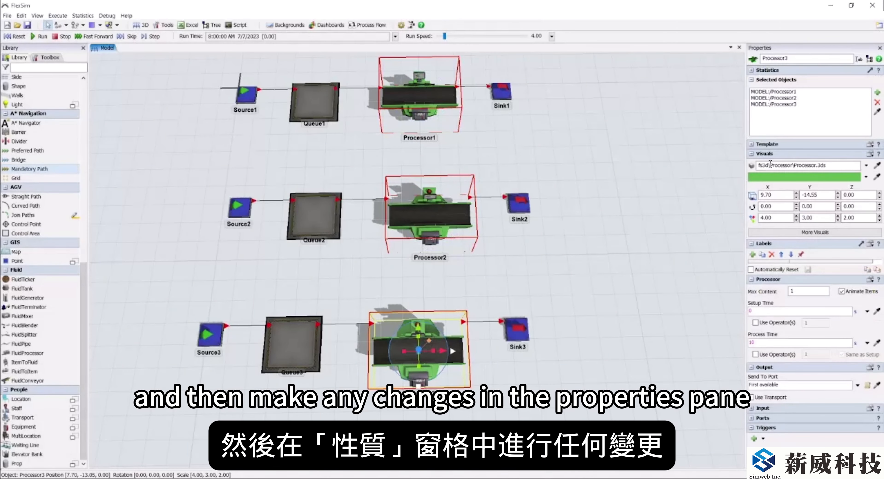
click(867, 206)
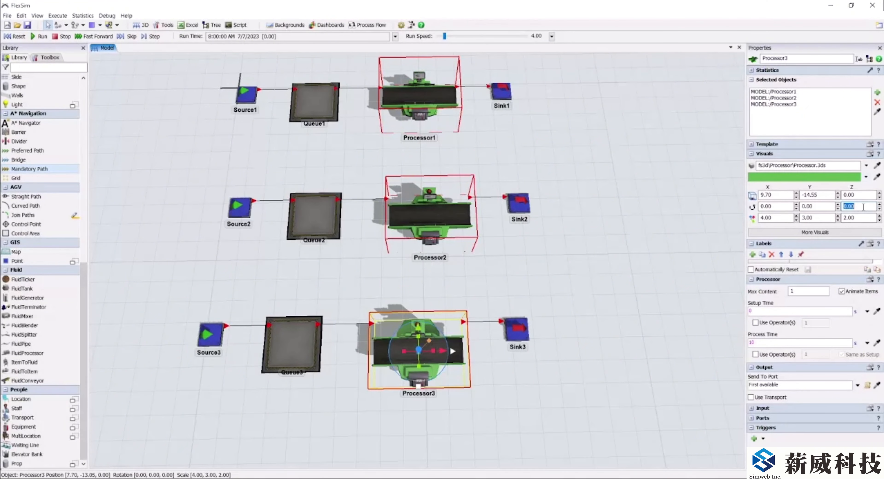
text(90)
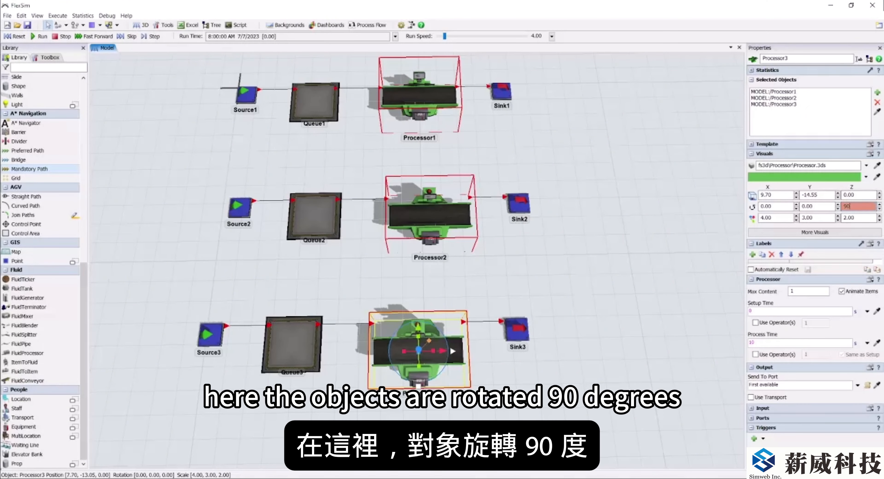
key(Return)
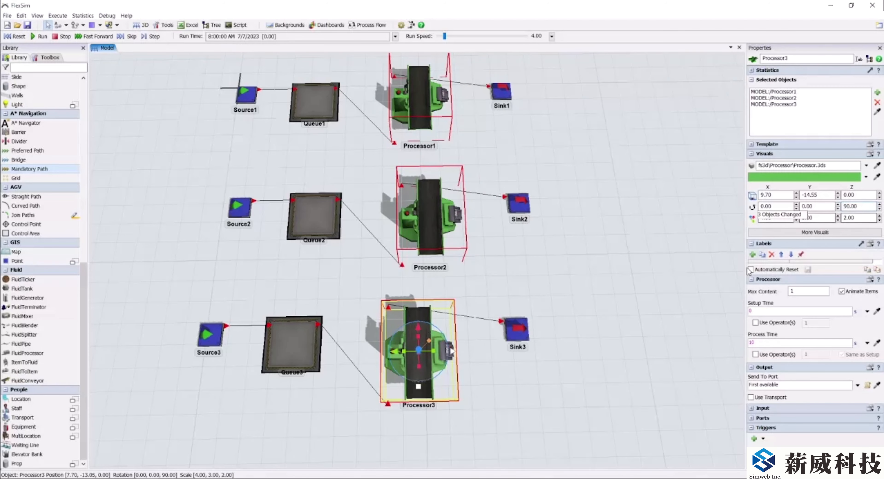
click(567, 284)
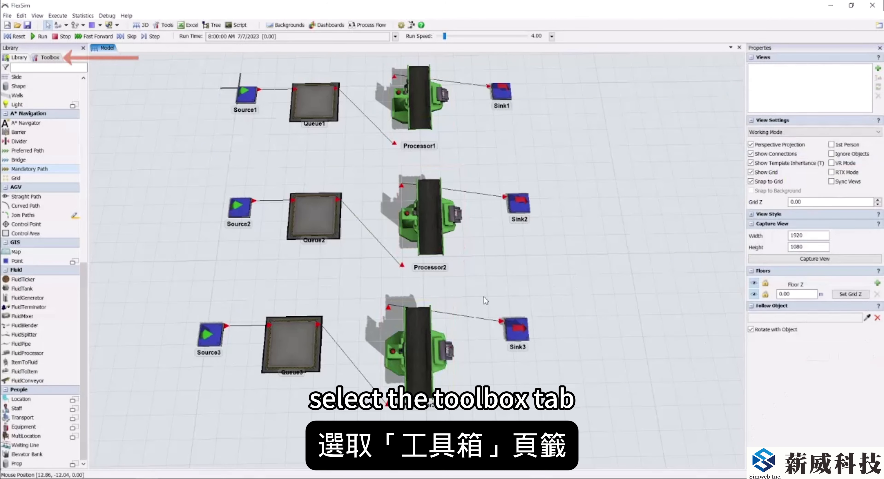
- Add an Object Property Table to the model from the Toolbox
drag(579, 176, 600, 202)
click(49, 57)
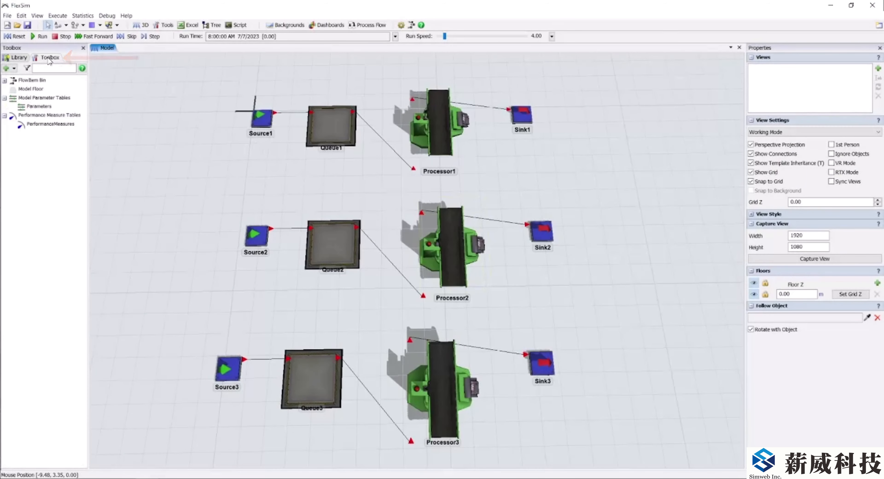
click(14, 69)
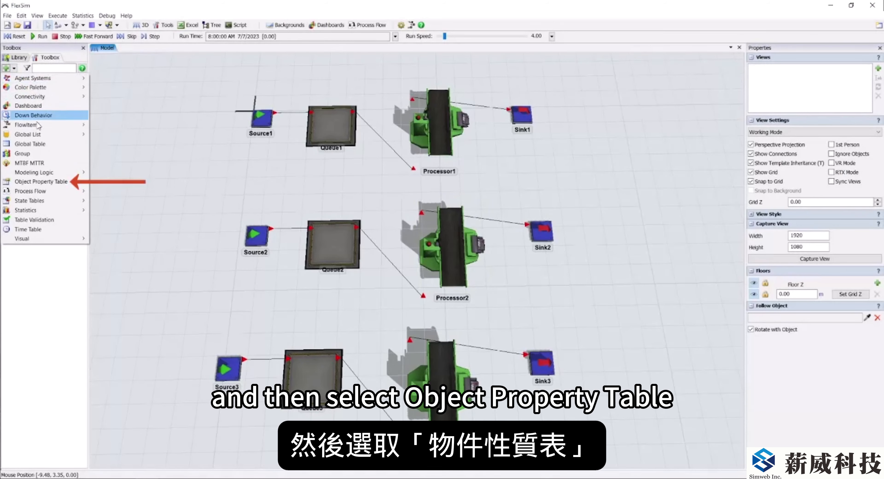
click(52, 181)
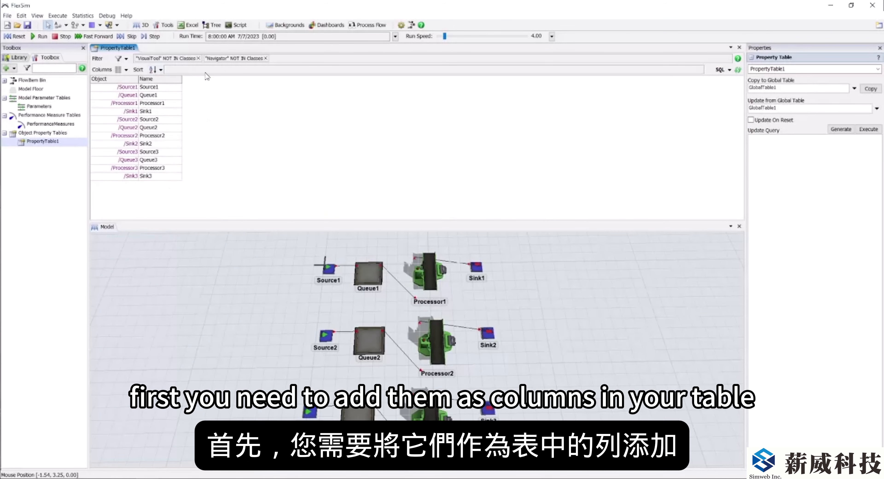
- Add the visual properties Color and Protected as columns in the property table
click(126, 69)
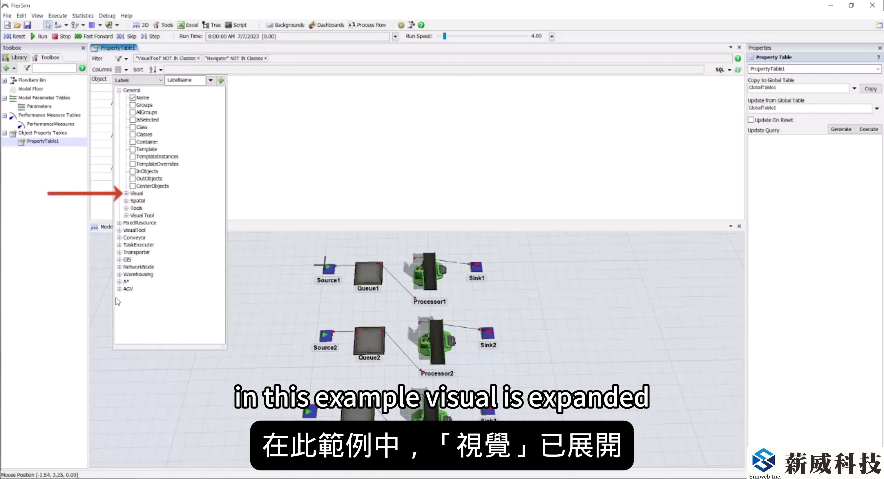
click(126, 193)
click(140, 230)
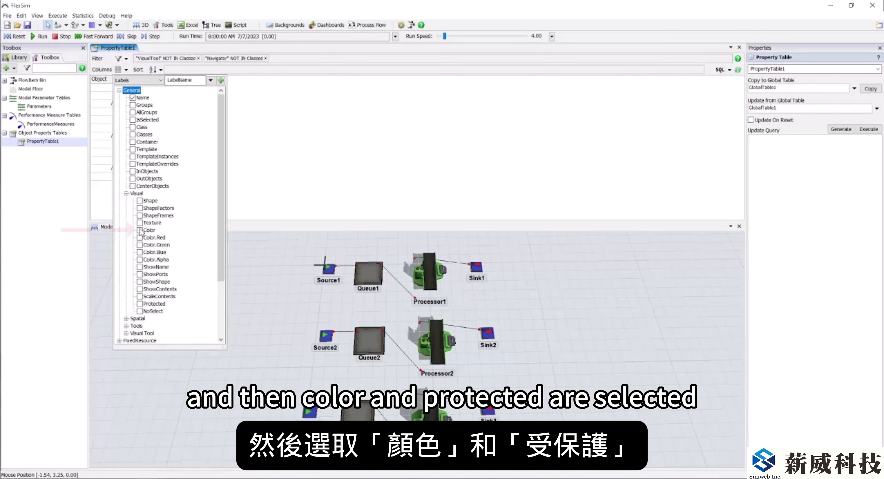
scroll(223, 244, down, 2)
click(140, 269)
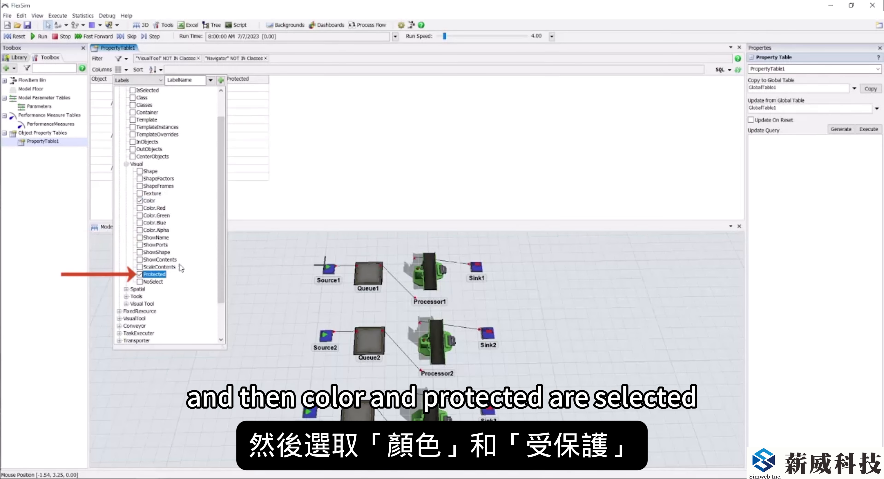
scroll(222, 265, down, 2)
scroll(221, 261, up, 5)
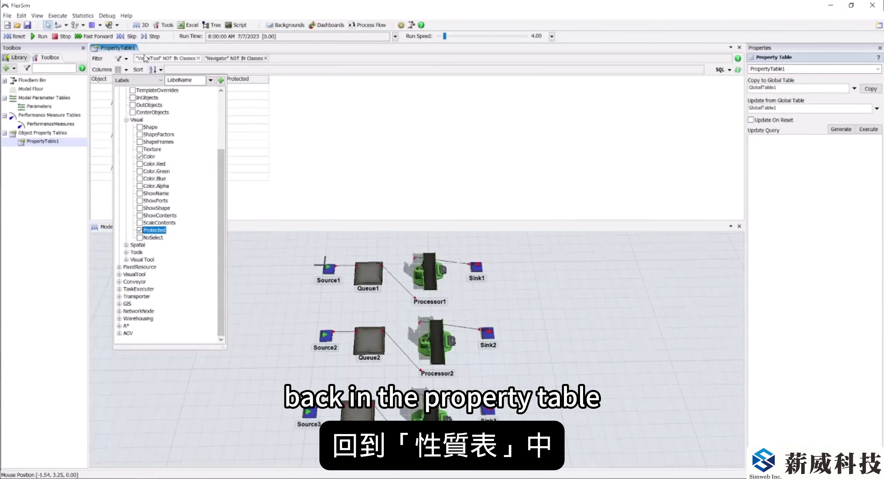
click(272, 103)
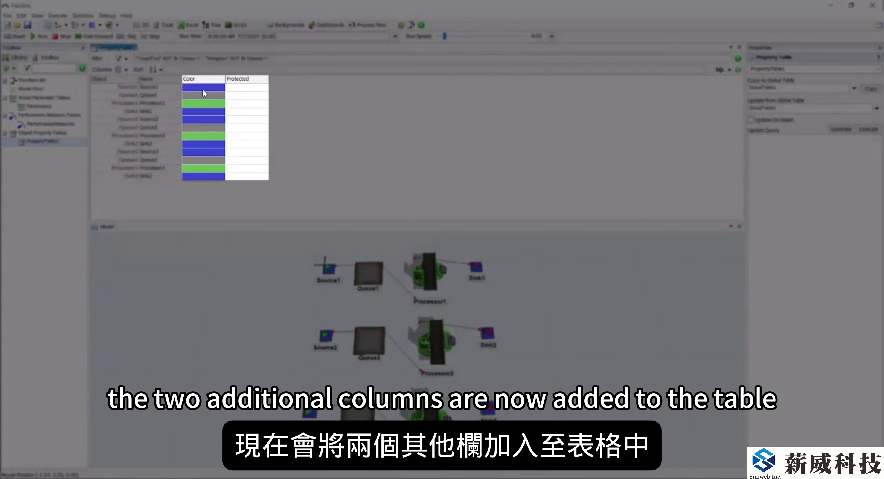
- Try changing Source3's colour to red through the property table, and undo the change
click(203, 88)
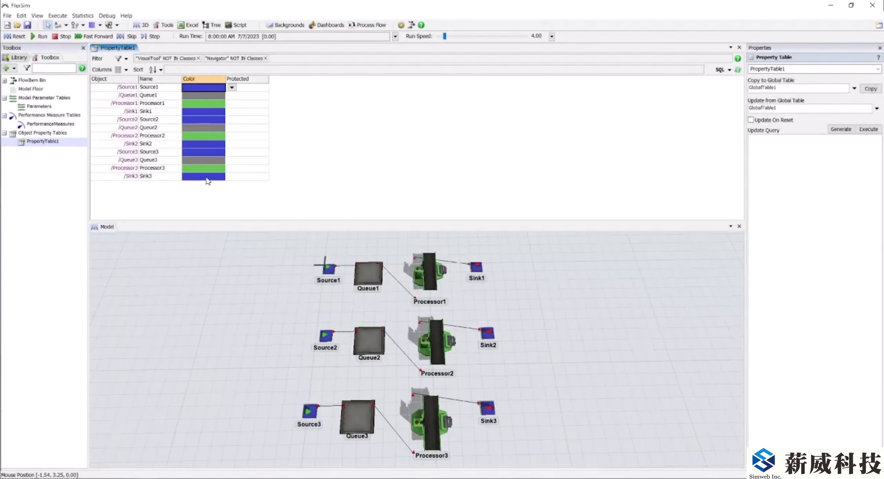
click(206, 152)
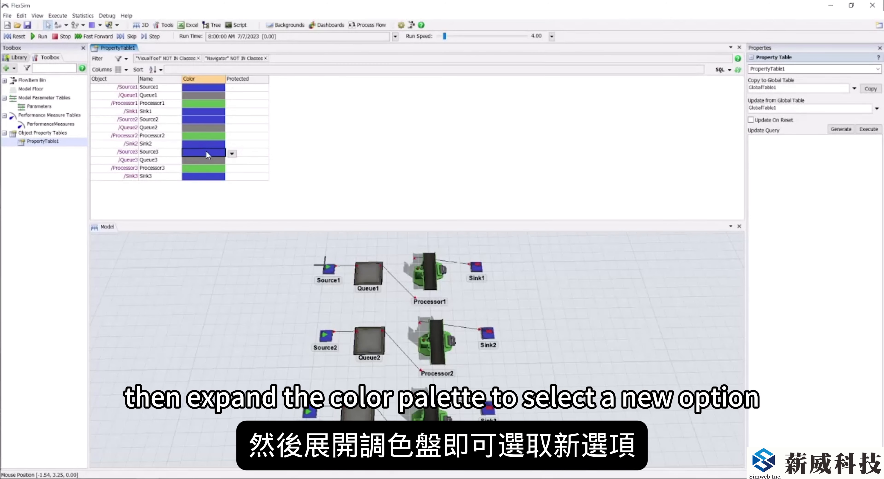
click(232, 154)
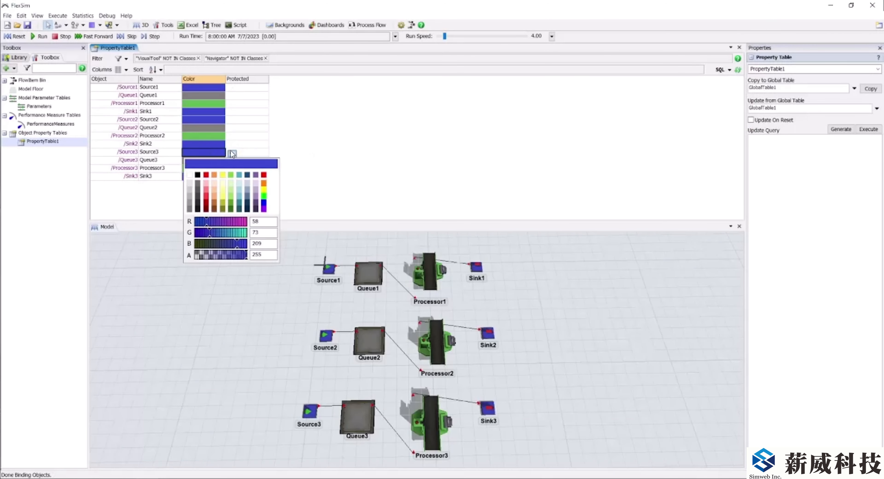
click(320, 164)
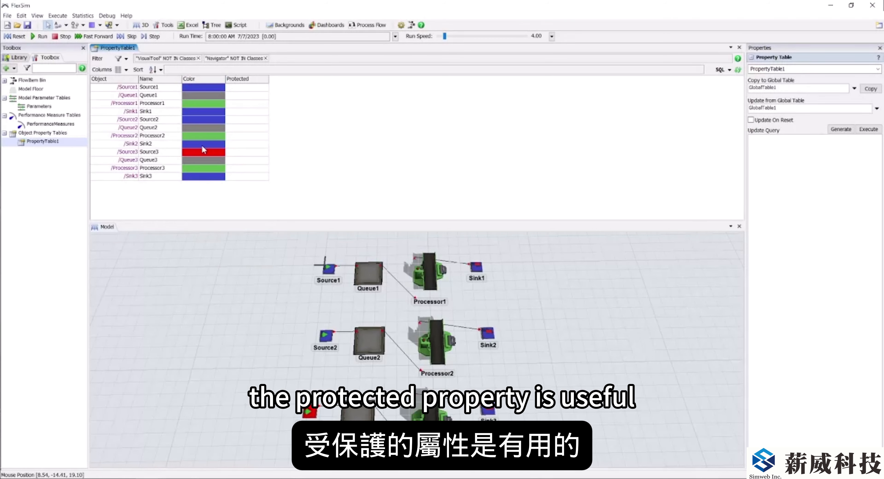
key(ctrl+z)
- Move Queue1 slightly within the 3D model view and deselect it
click(254, 80)
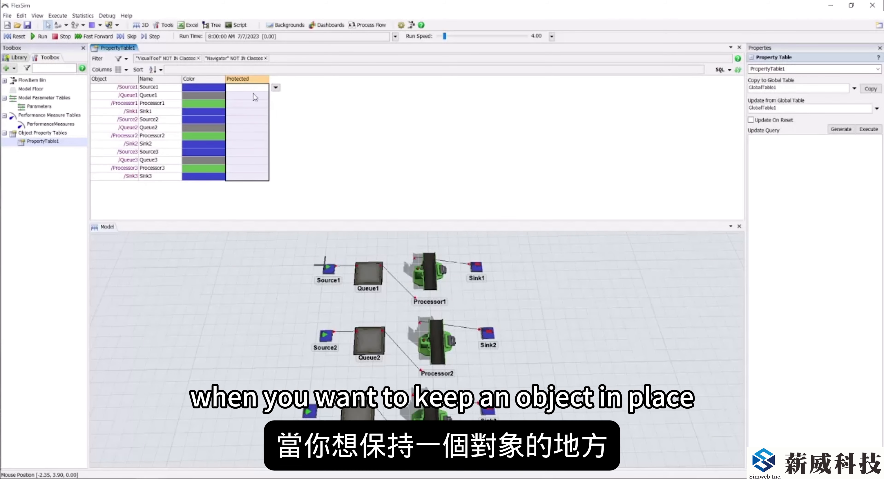
click(361, 278)
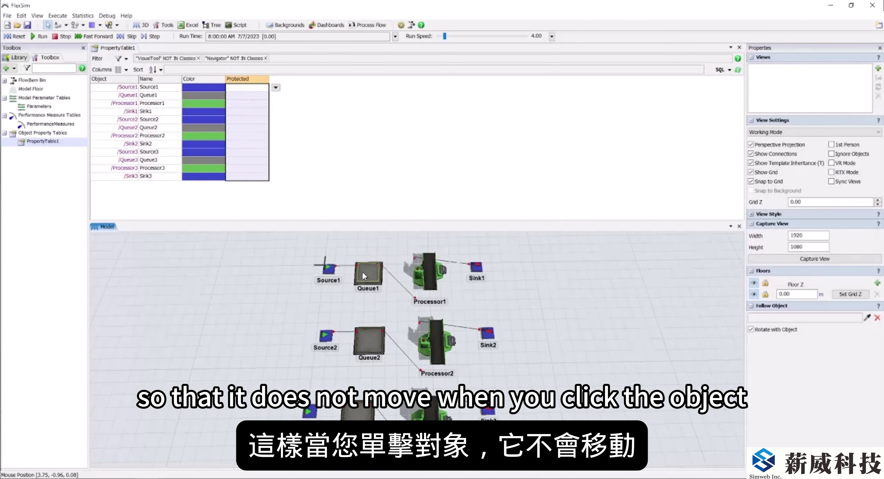
drag(361, 277, 390, 256)
drag(309, 321, 363, 273)
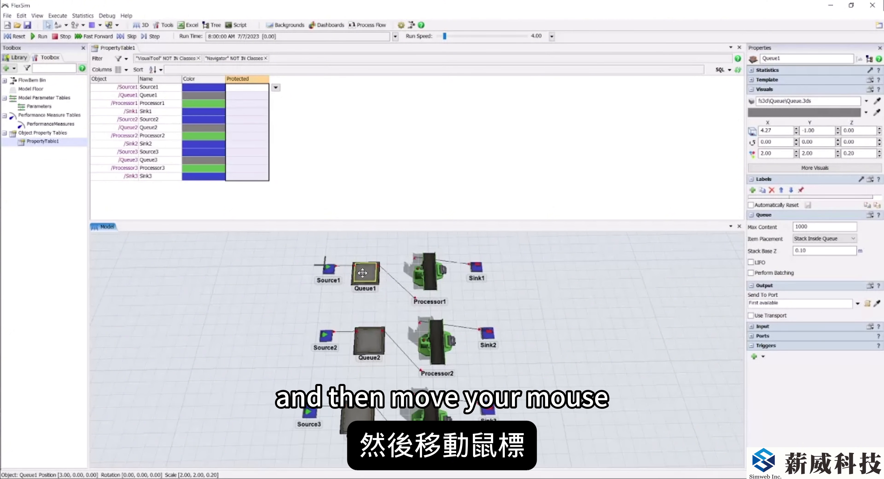
click(567, 296)
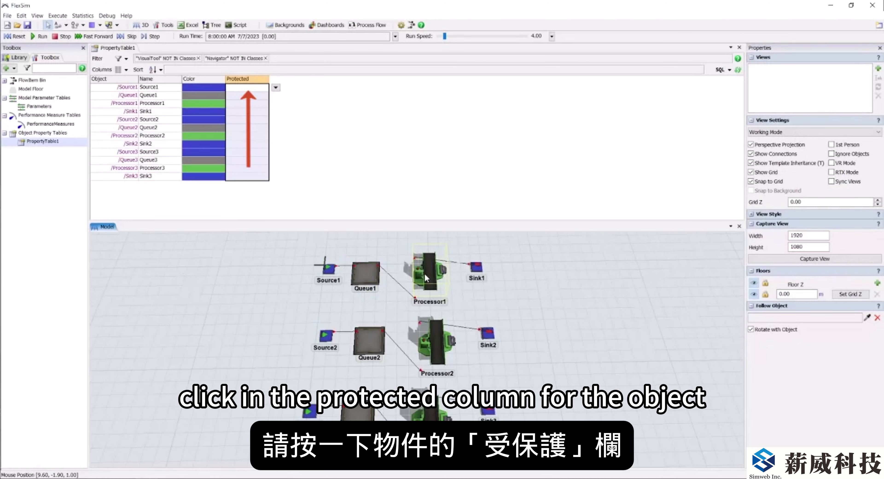
- Turn on the Protected property for Source1 in the property table
click(243, 89)
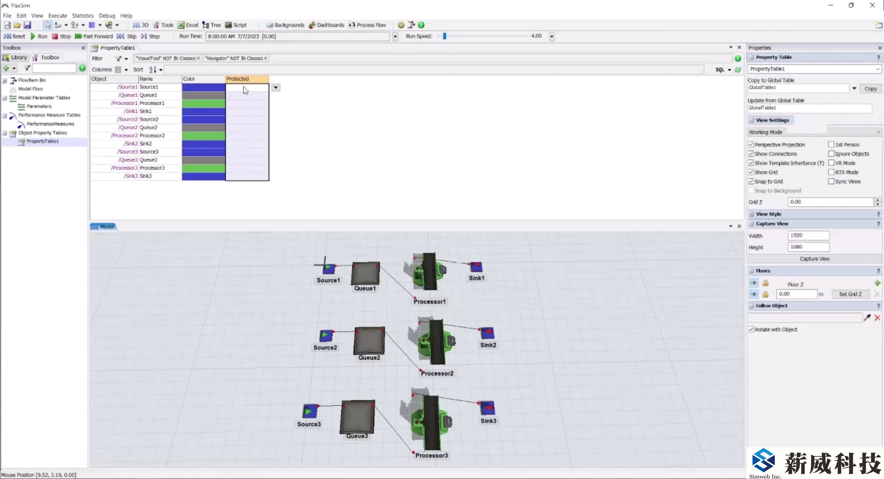
click(276, 87)
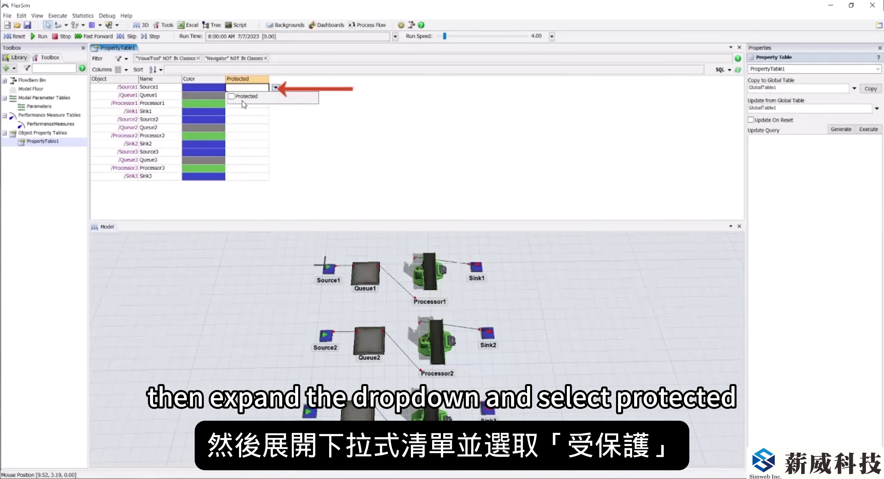
click(236, 96)
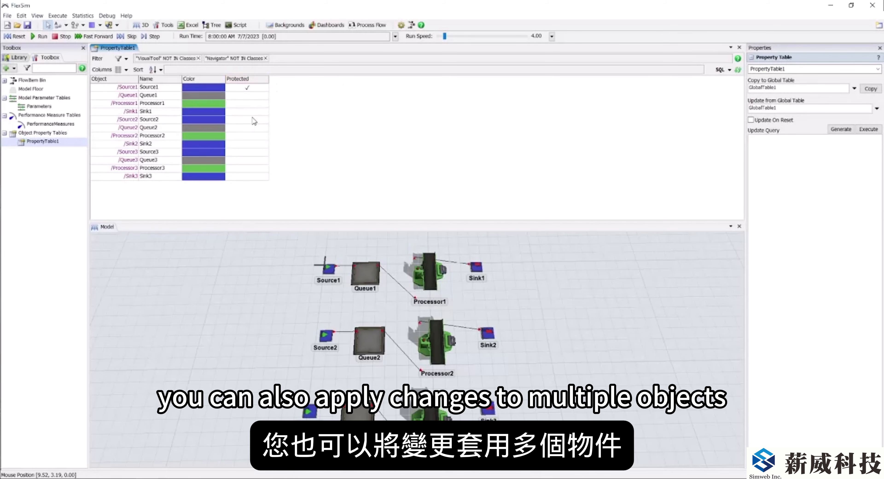
- Apply Source1's enabled Protected setting to every object in the table's Protected column
click(263, 90)
click(275, 88)
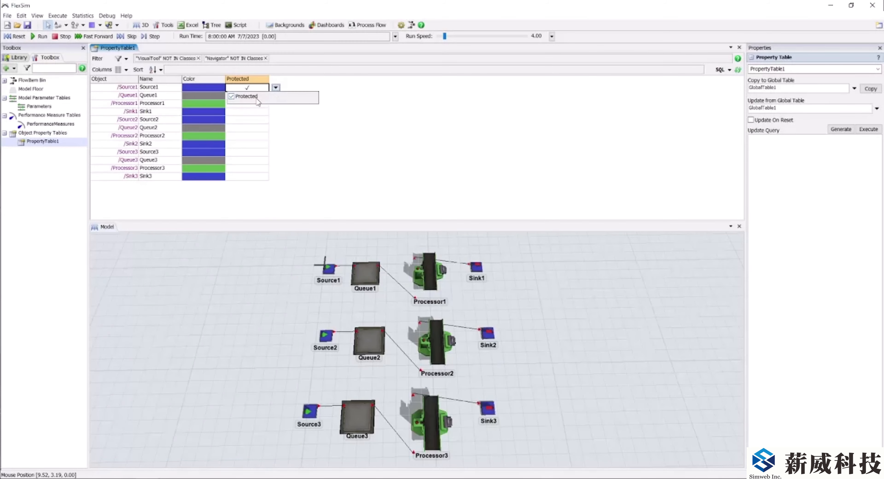
click(240, 91)
drag(240, 90, 244, 181)
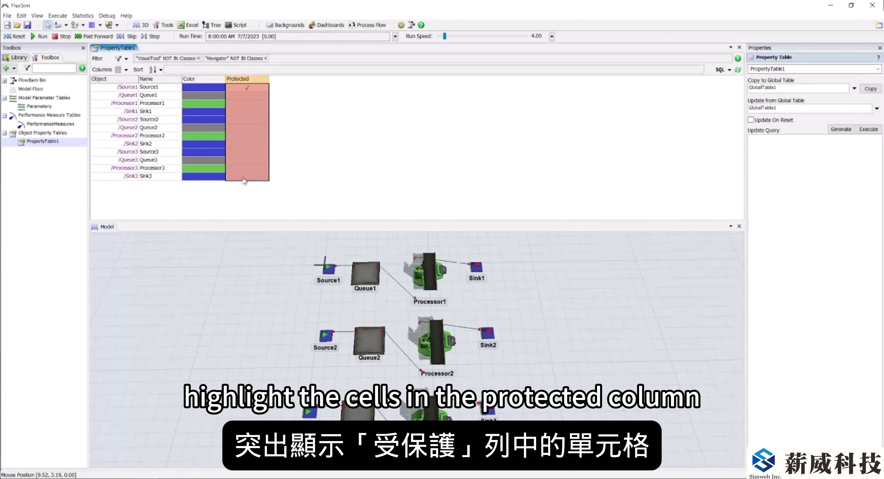
click(276, 88)
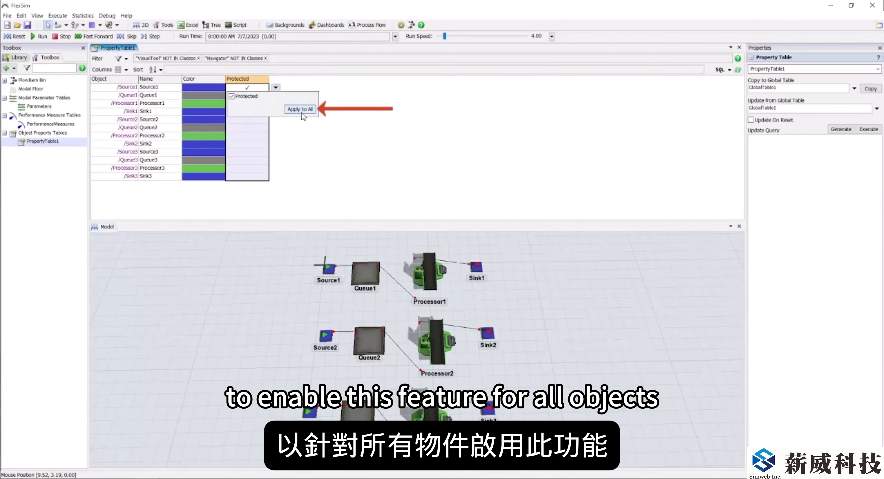
click(302, 113)
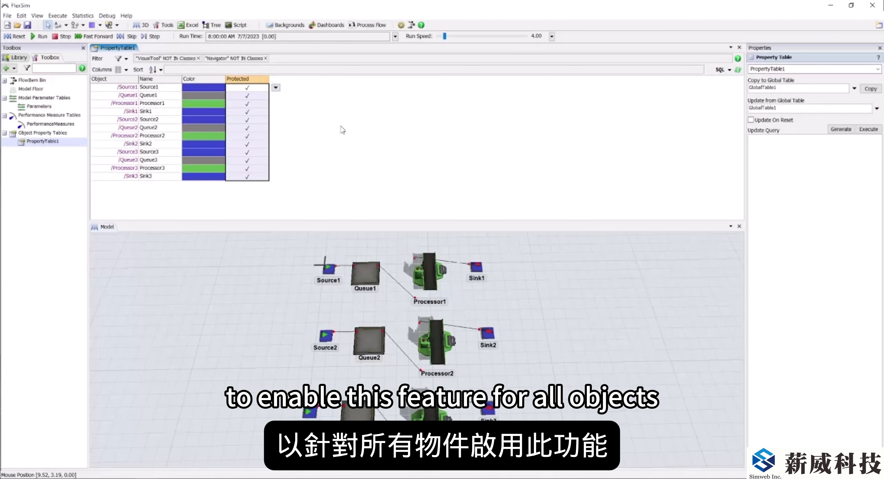
- Test the protection by trying to move objects such as Queue2, Processor2 and Sink2 in the 3D view
click(360, 275)
drag(368, 340, 372, 386)
drag(437, 340, 515, 285)
drag(486, 342, 446, 359)
click(308, 405)
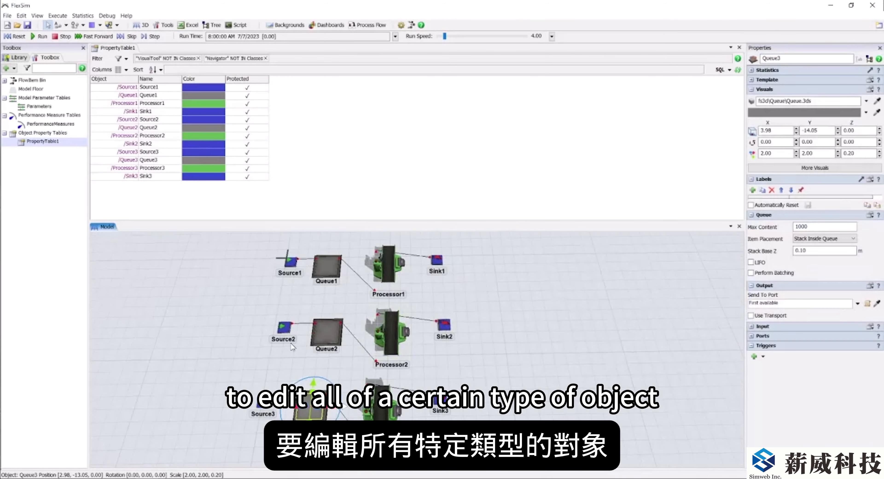
click(332, 118)
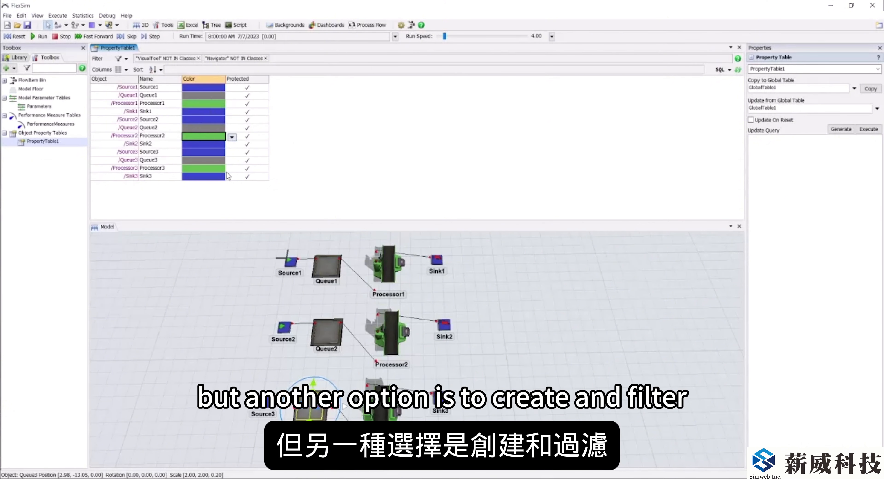
click(388, 269)
click(337, 279)
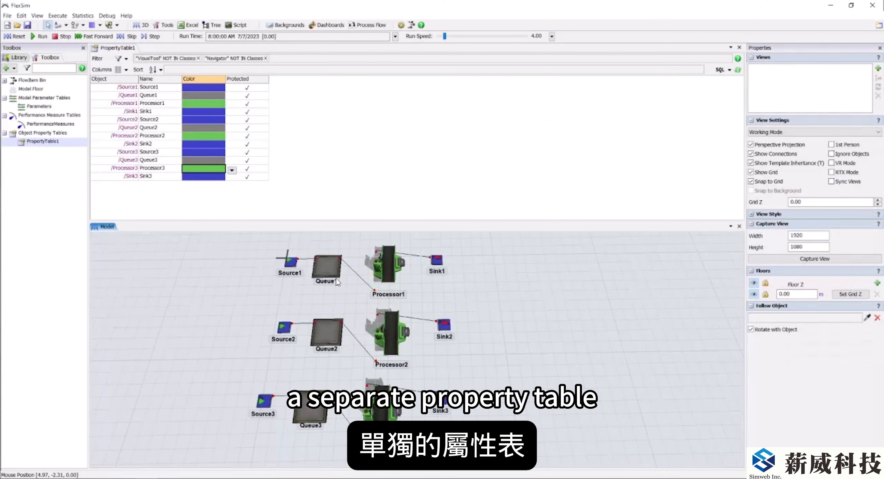
click(395, 109)
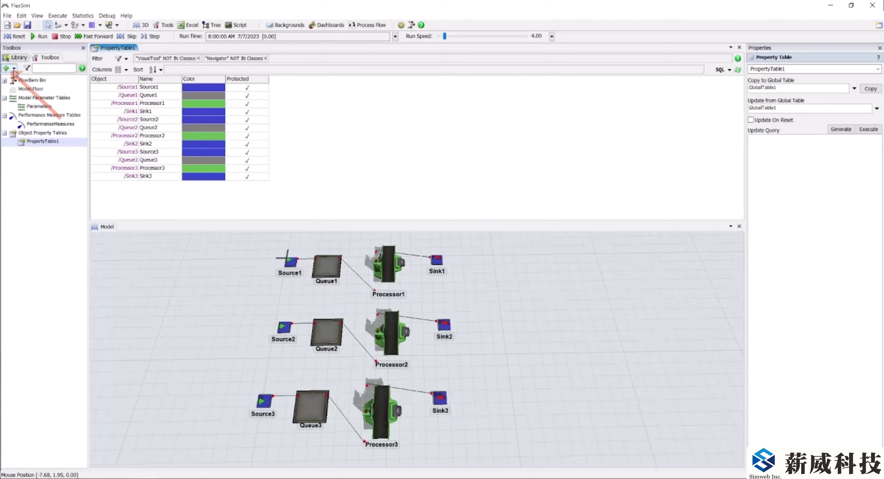
- Add a second Object Property Table from the Toolbox and open its filter options
click(6, 68)
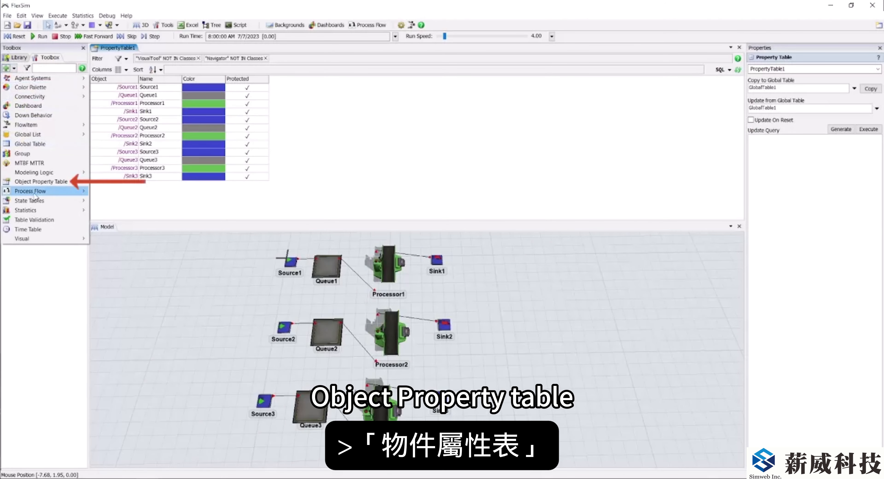
click(39, 182)
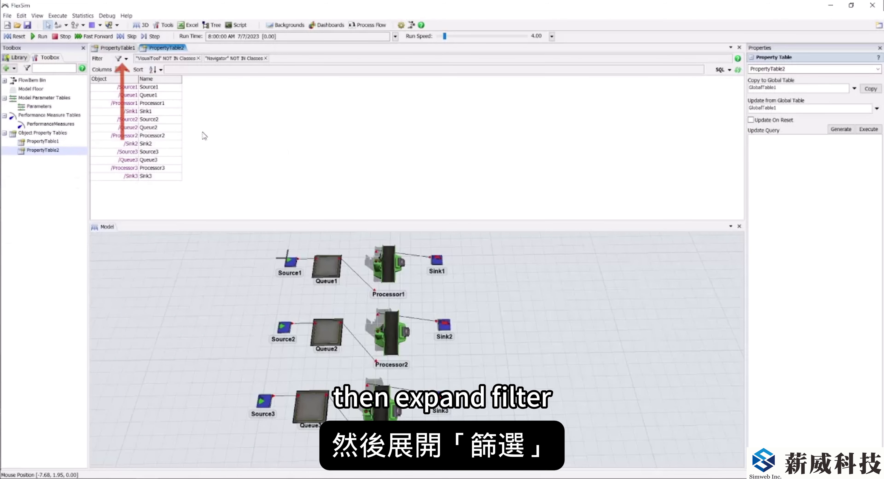
click(127, 59)
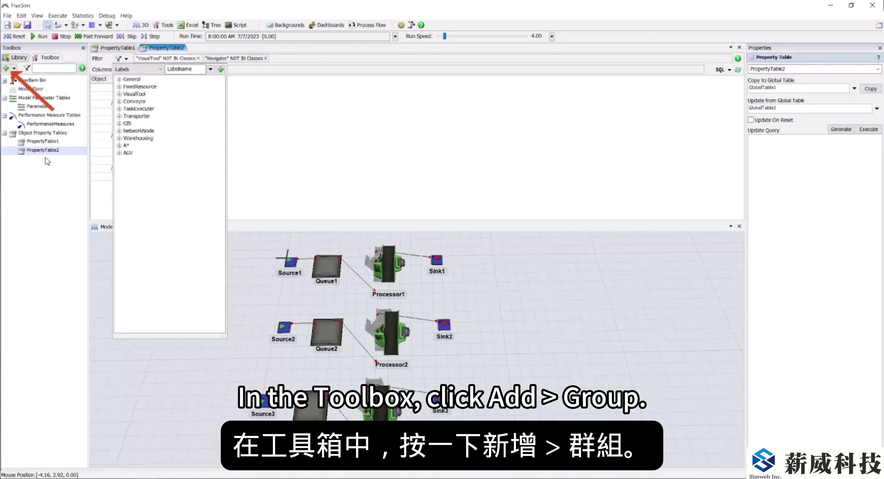
- Create a new group in the Toolbox and sample Processor1, Processor2 and Processor3 as its members
click(7, 68)
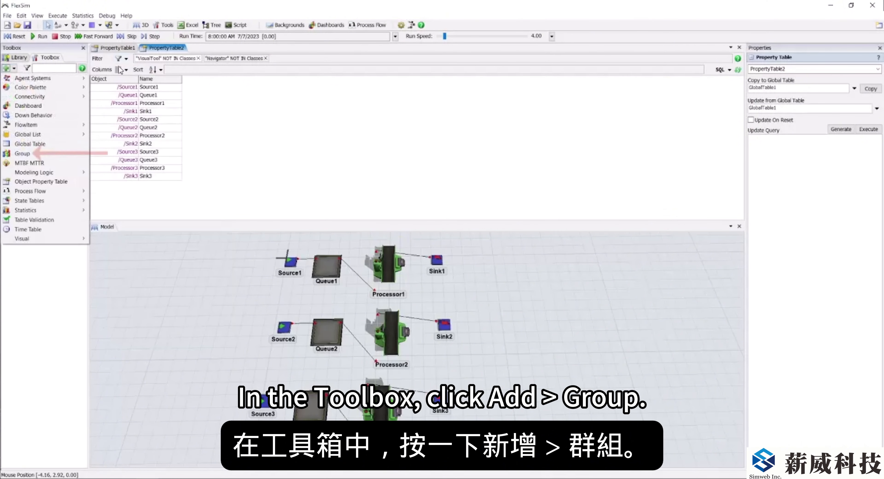
click(66, 157)
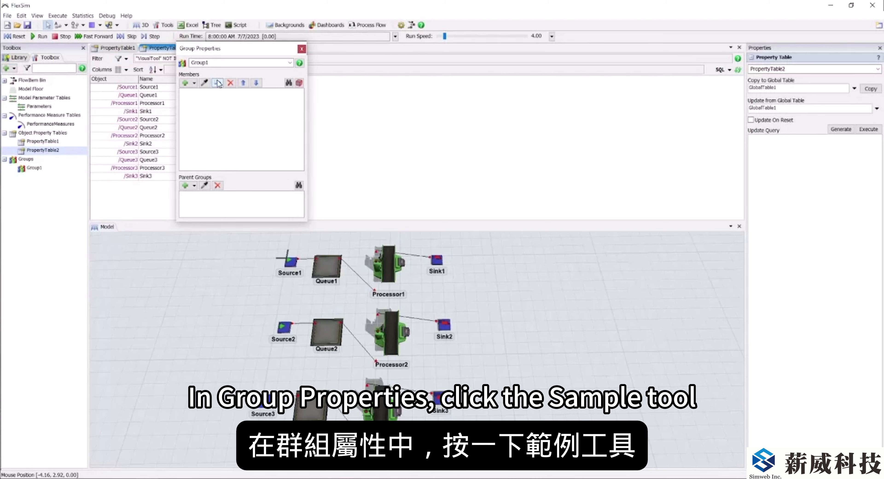
click(205, 84)
click(390, 268)
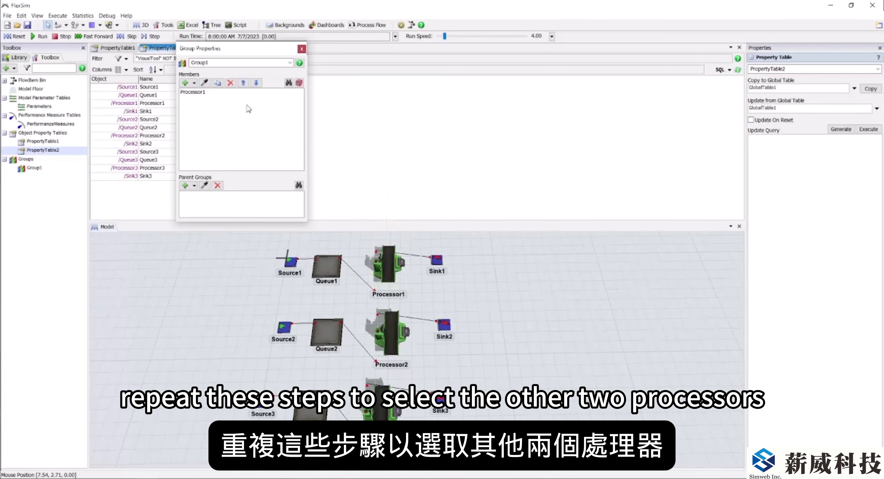
click(204, 83)
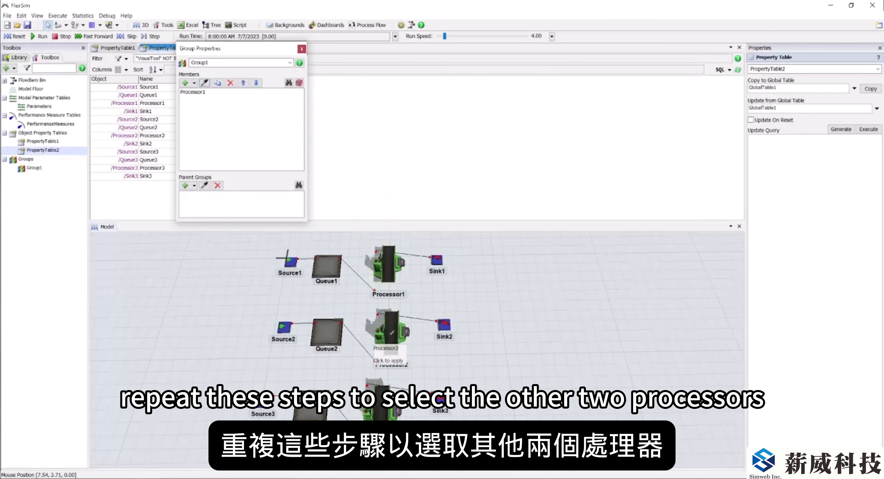
click(391, 335)
click(205, 83)
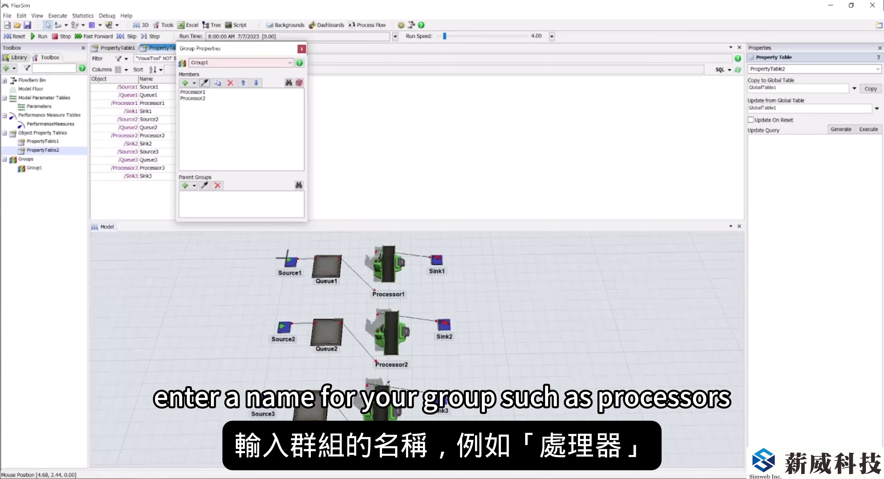
click(382, 410)
- Rename the new group Processors and close its properties
drag(216, 64, 174, 62)
text(Proce)
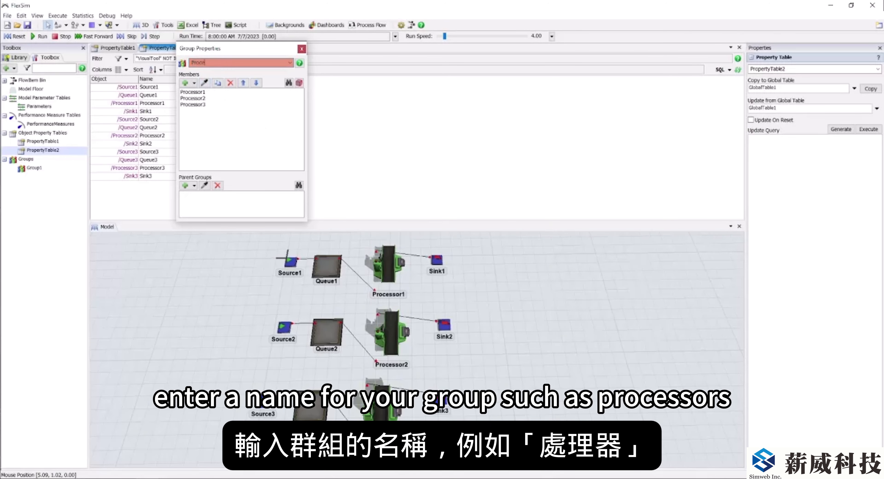
text(ssors)
key(Return)
click(301, 50)
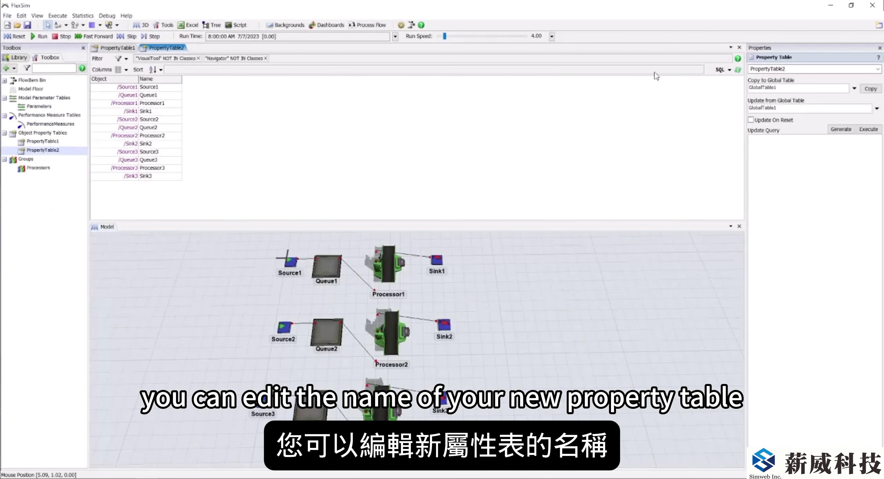
- Rename the second property table PropertyTableProcessors and filter it by Groups to list only members of the Processors group
click(839, 69)
click(807, 69)
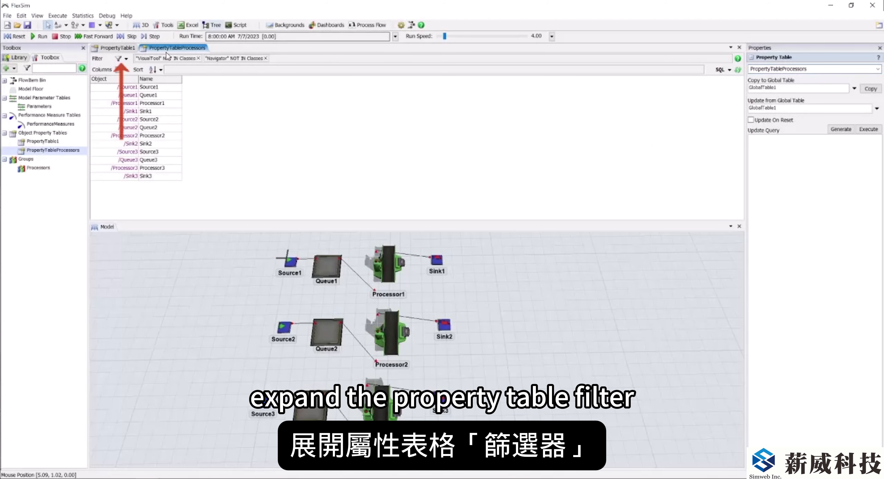
click(126, 59)
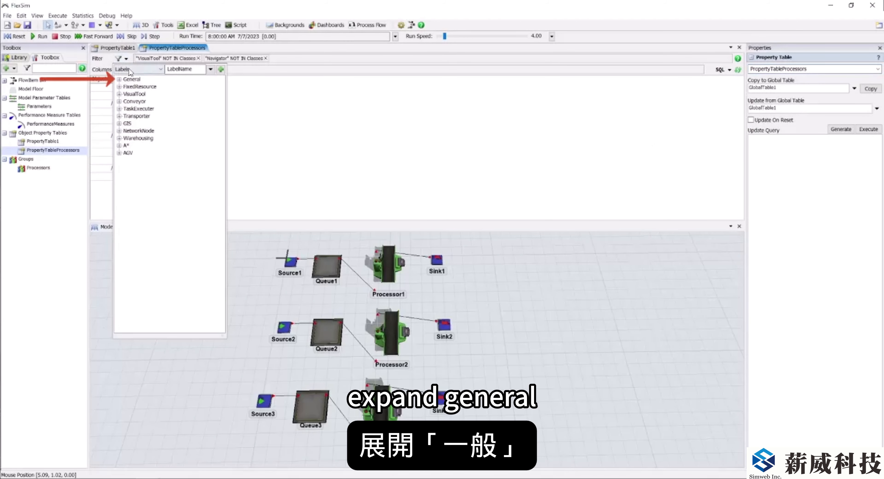
click(119, 80)
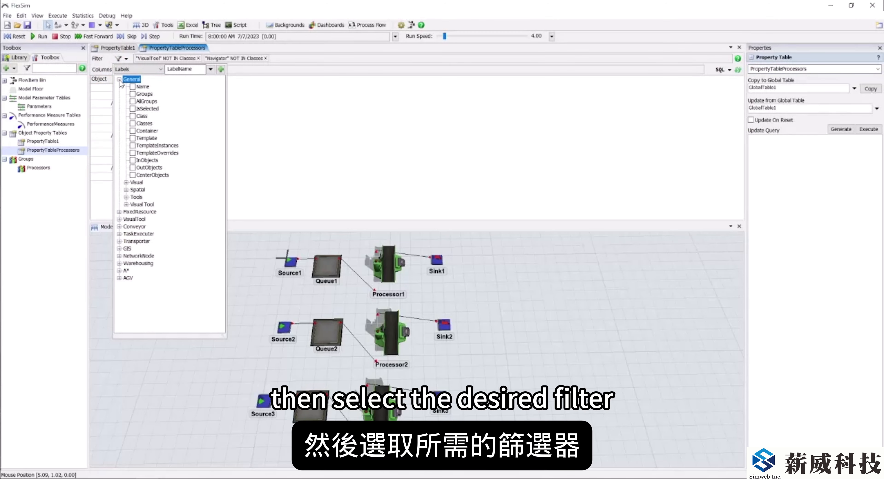
click(133, 95)
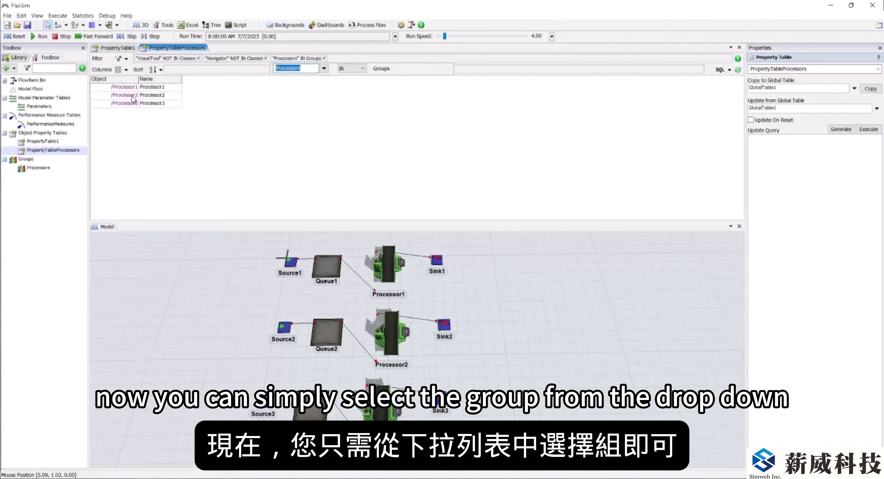
click(324, 68)
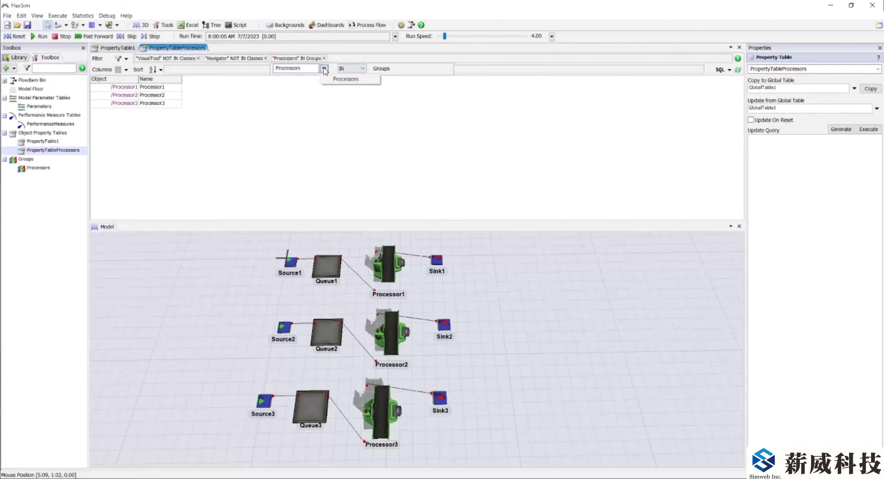
click(323, 69)
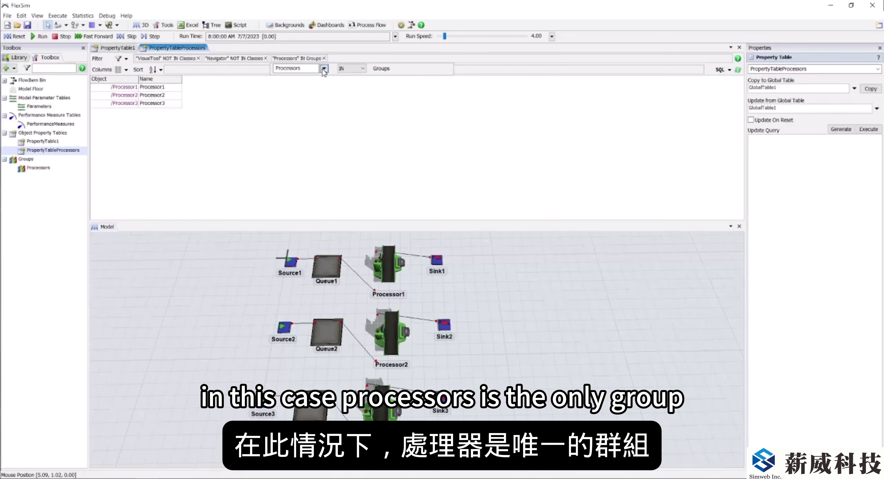
click(323, 69)
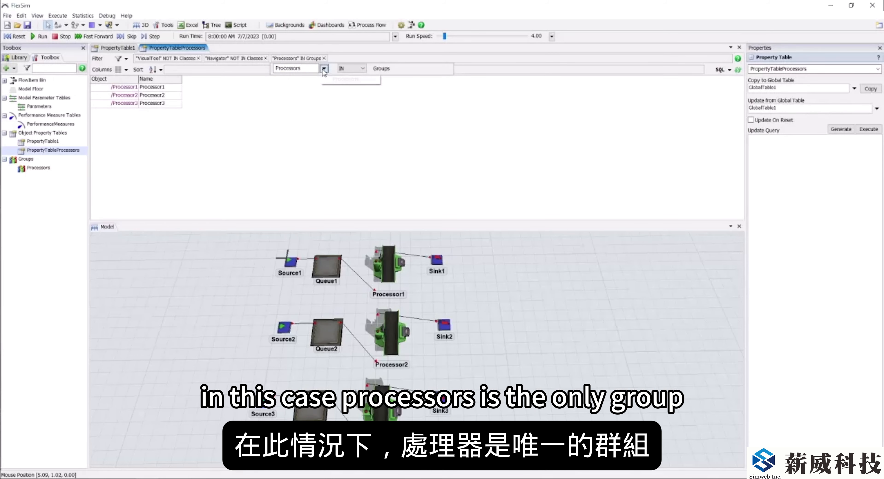
click(337, 77)
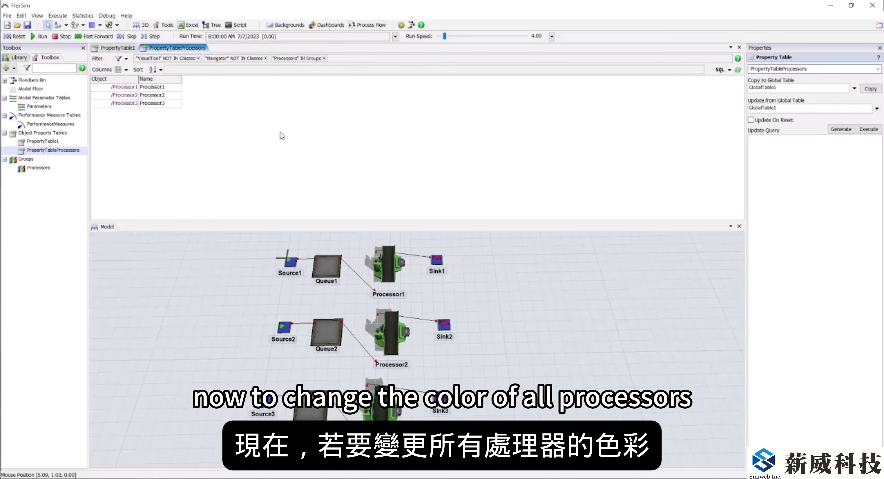
- Add the visual property Color as a column in the processors' property table
click(120, 70)
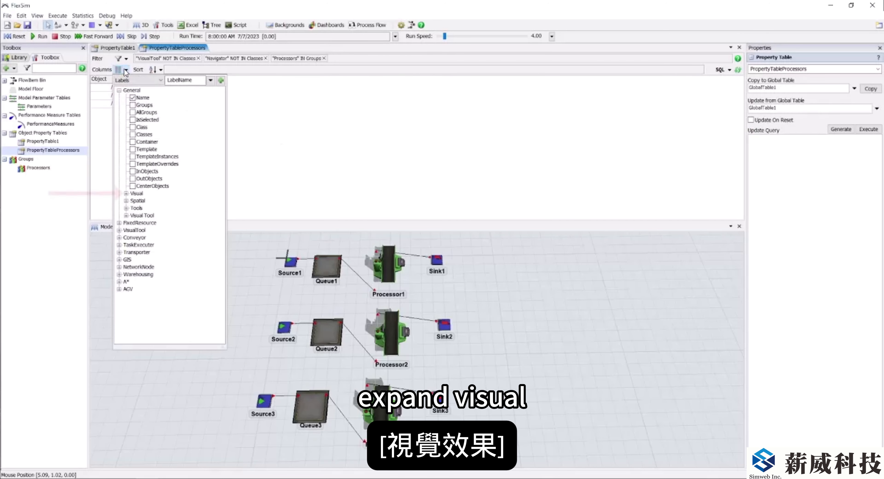
click(127, 193)
click(140, 230)
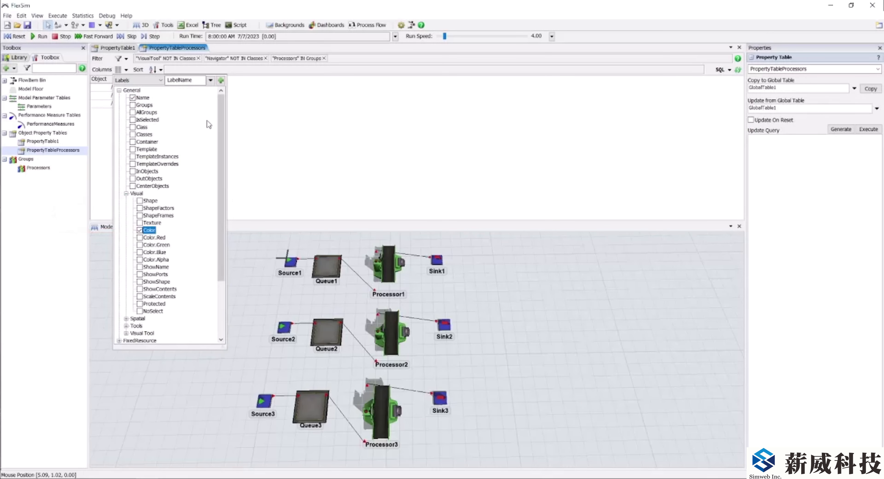
- Close the column list and set Processor1's color to purple in the processors' property table
click(262, 126)
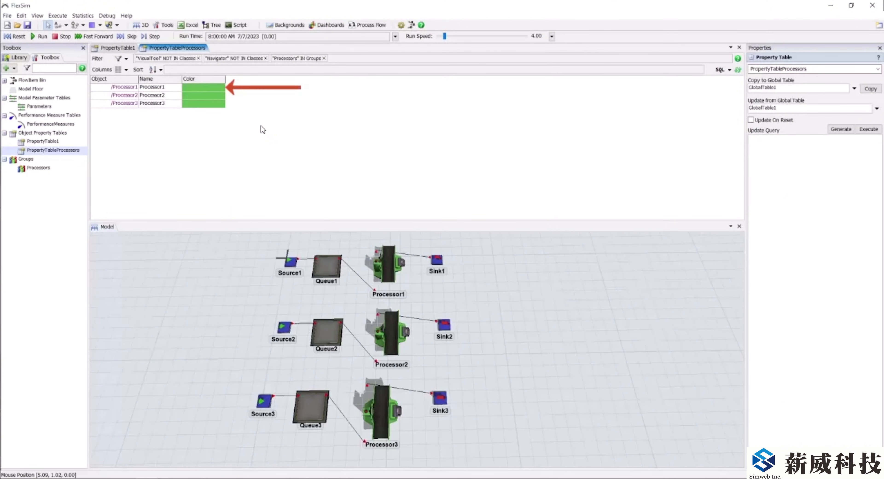
click(212, 88)
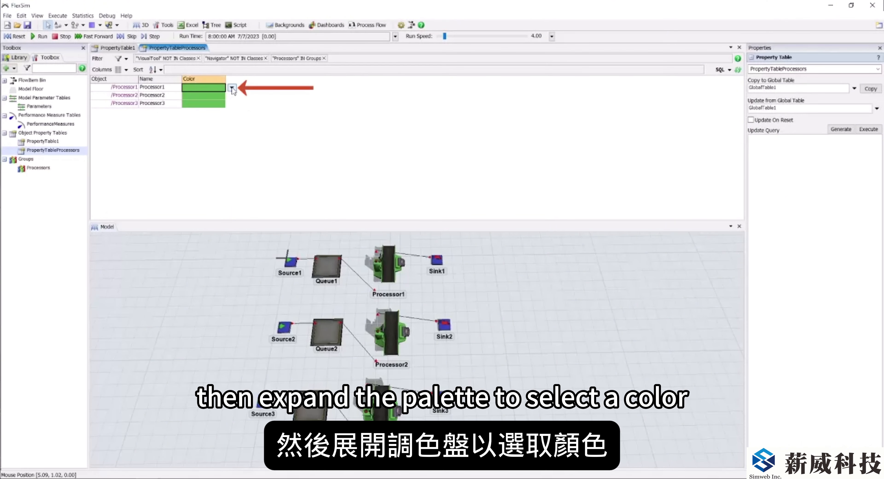
click(232, 89)
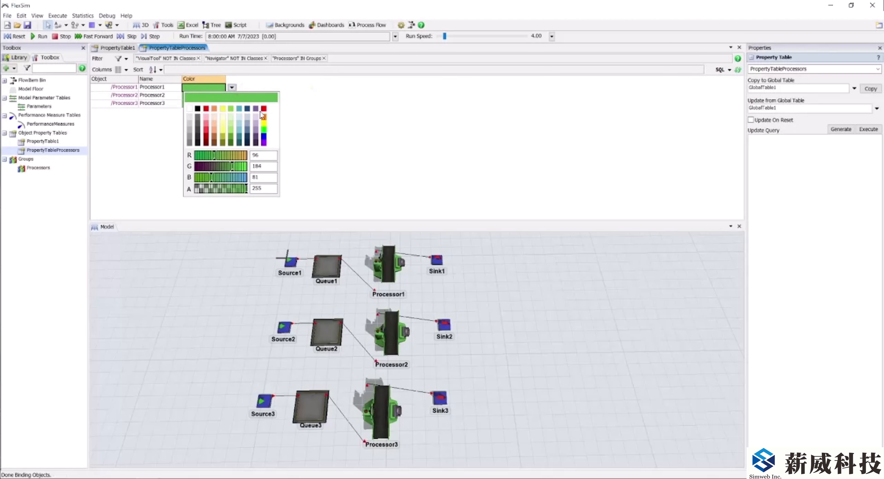
click(258, 114)
- Apply Processor1's purple color to all three processors at once with Apply to All on their Color cells
drag(203, 90, 210, 118)
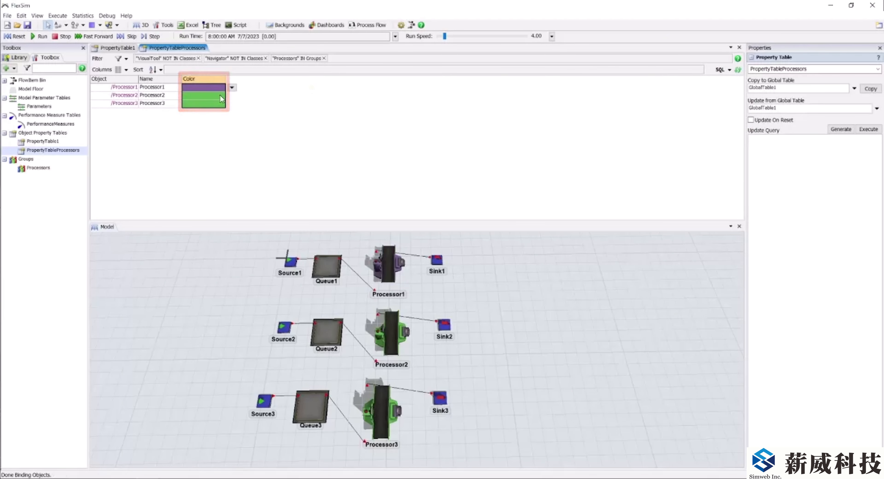
click(233, 89)
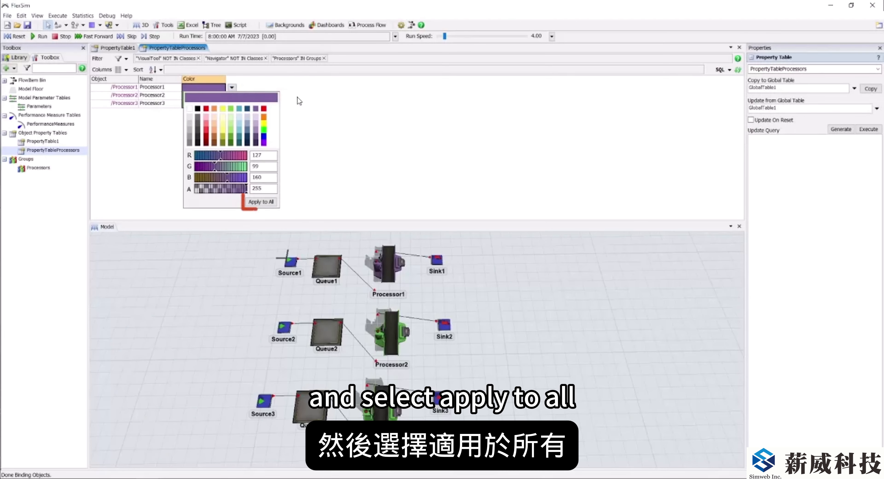
click(265, 202)
click(523, 380)
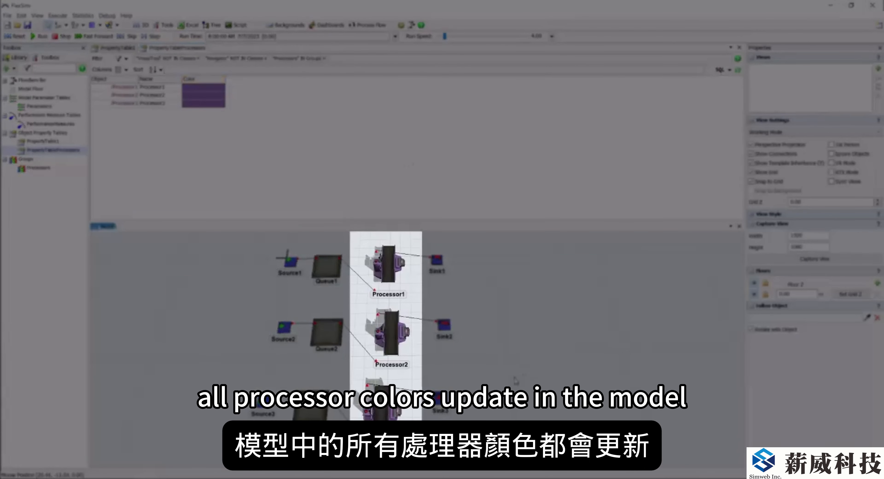